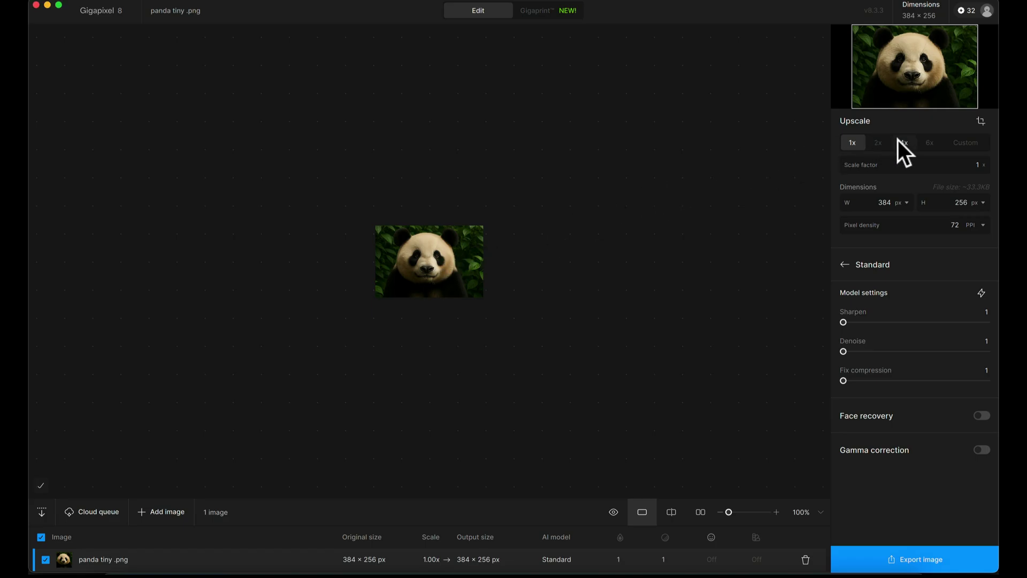
Step: Set the upscale to 6× and confirm the 2304 × 1536 px output size
left_click(933, 144)
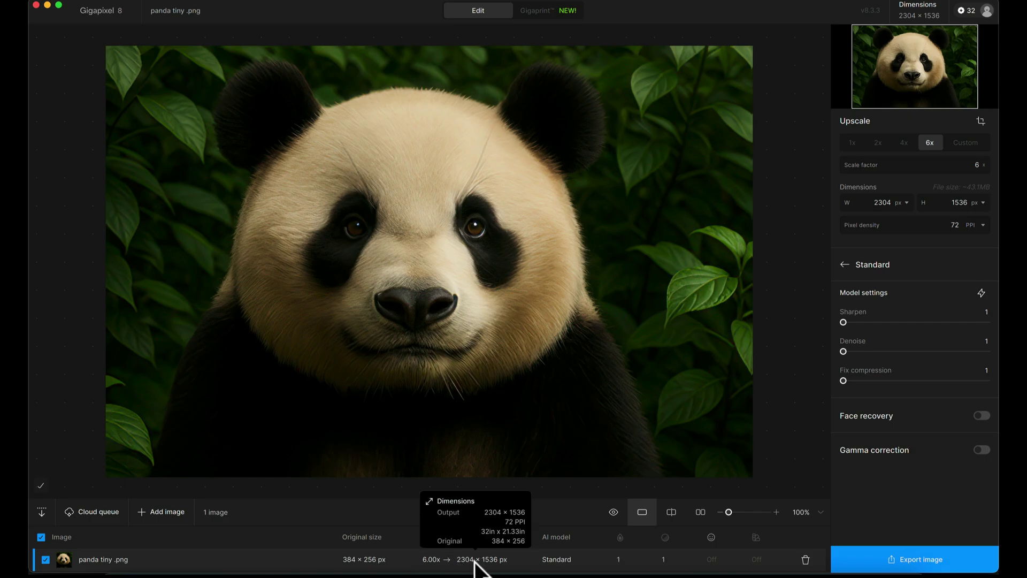
mouse_move(479, 566)
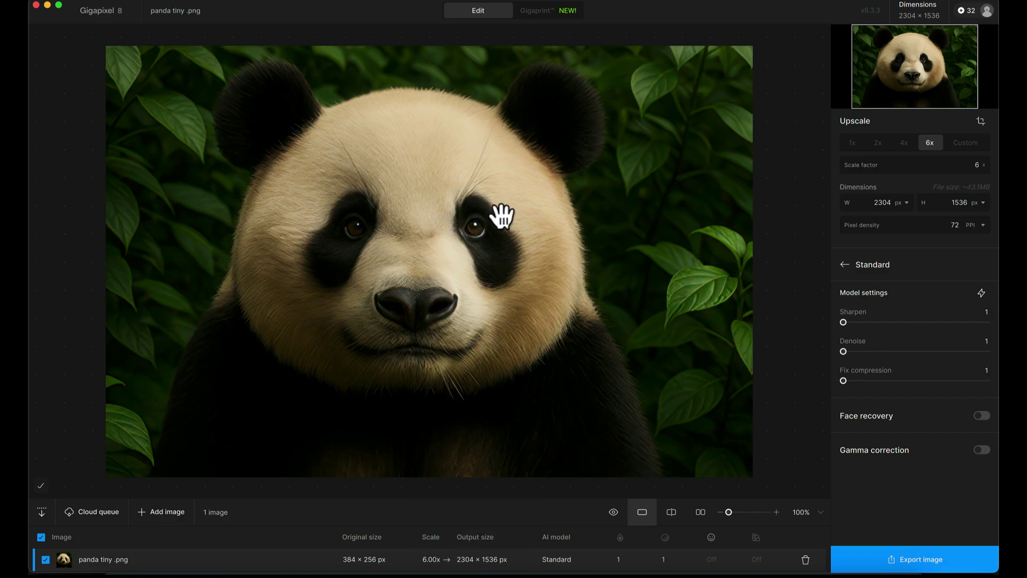
Step: Show the full model picker with Standard still applied, comparing the 6× preview against the original
left_click(857, 271)
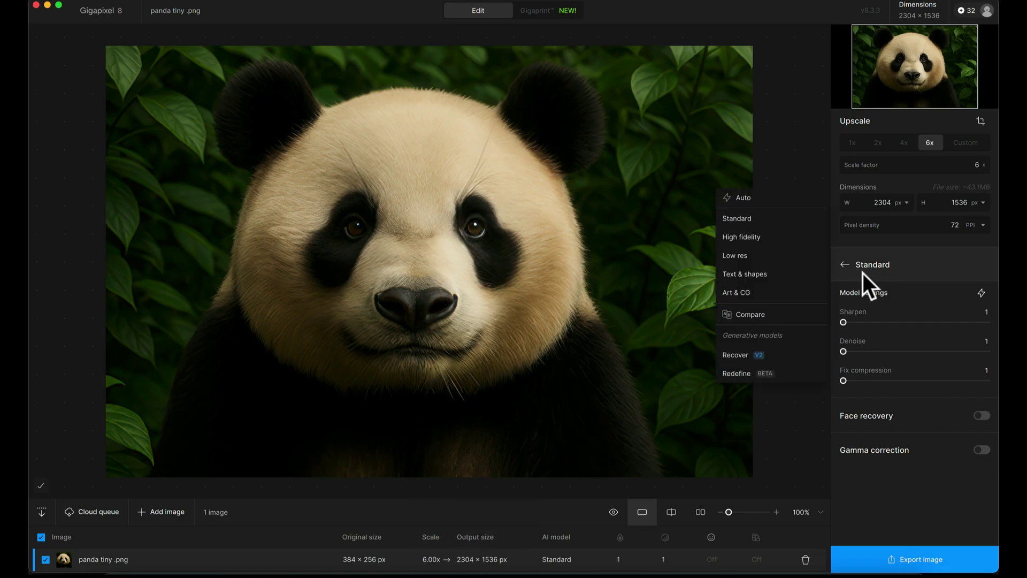
left_click(846, 266)
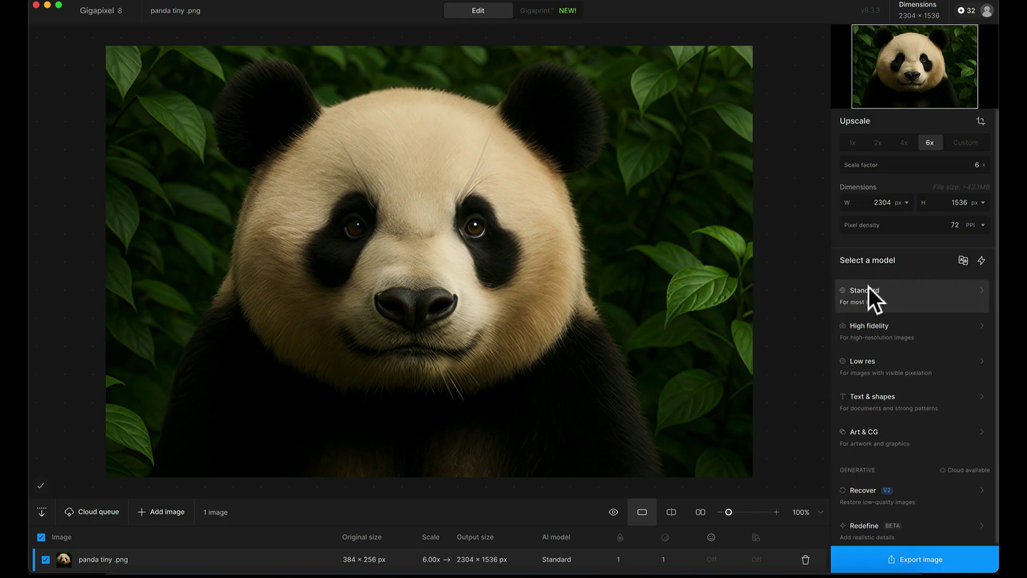
left_click(543, 296)
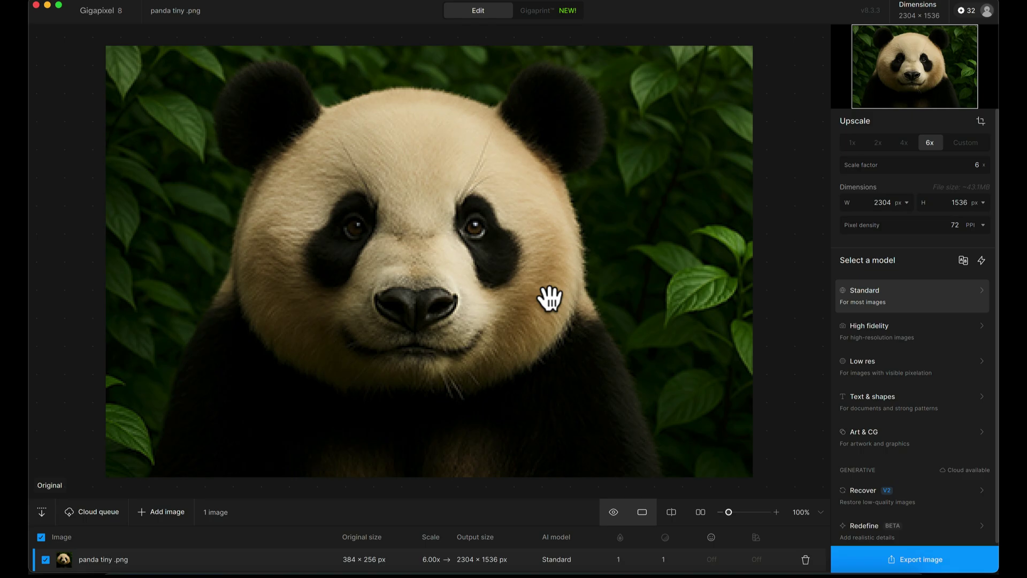
left_click_drag(550, 299, 550, 298)
left_click(550, 298)
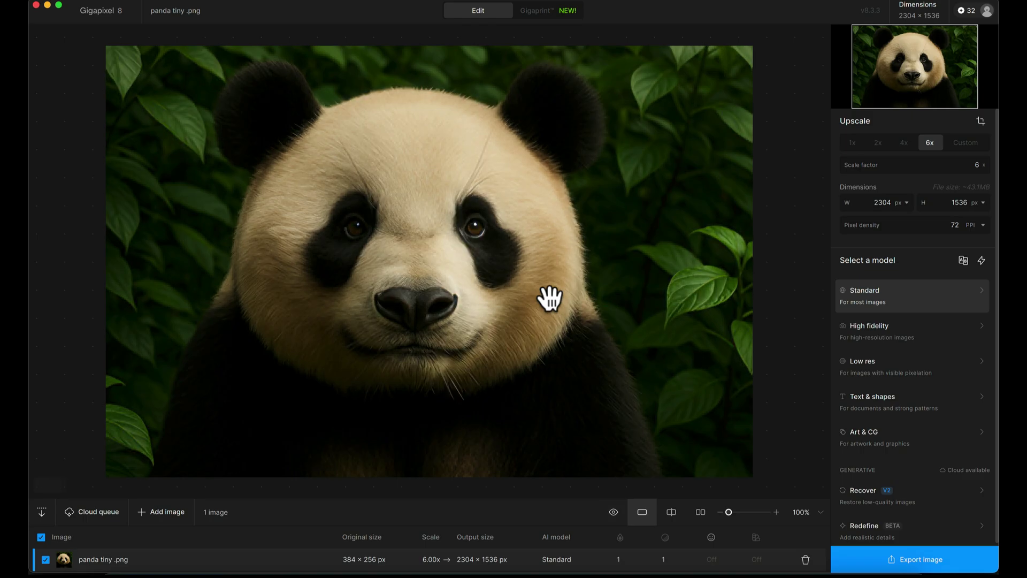
left_click(550, 299)
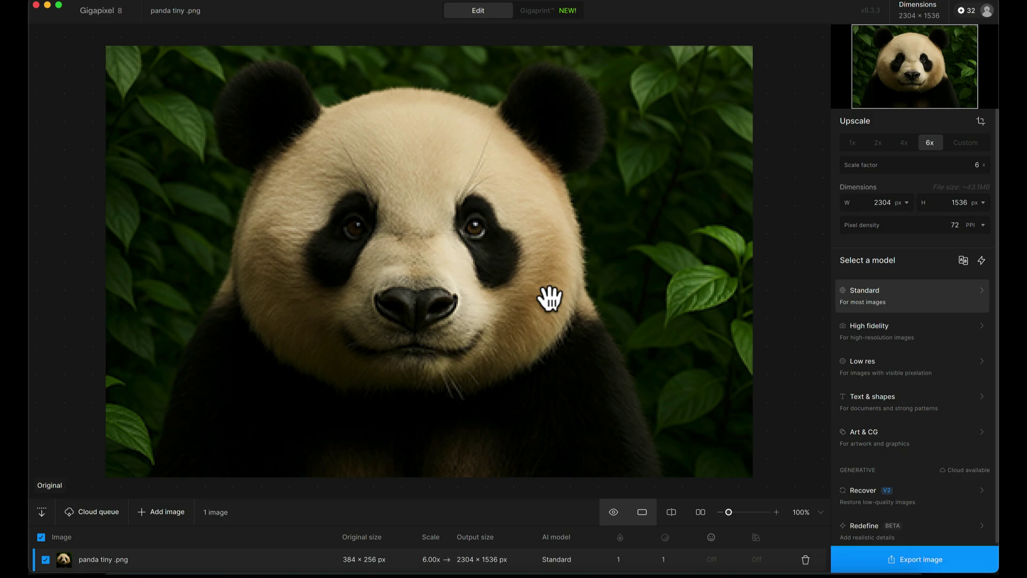
left_click_drag(549, 298, 550, 298)
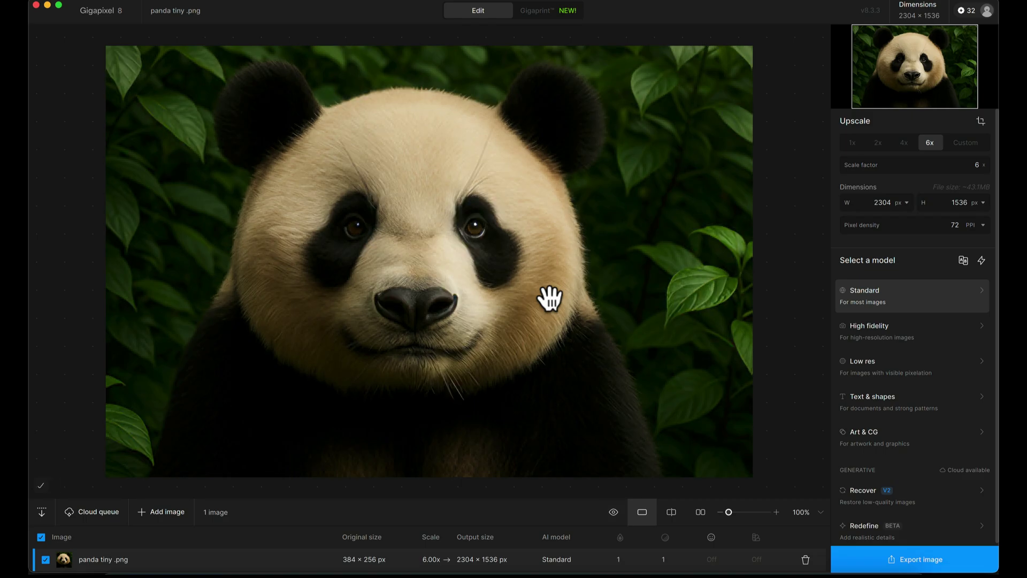
left_click(550, 298)
left_click(509, 325)
left_click_drag(509, 324, 517, 325)
left_click(299, 294)
left_click(300, 352)
Step: Switch to the Redefine generative model, leaving Creativity and Texture at 1
scroll(874, 373, "down", 1)
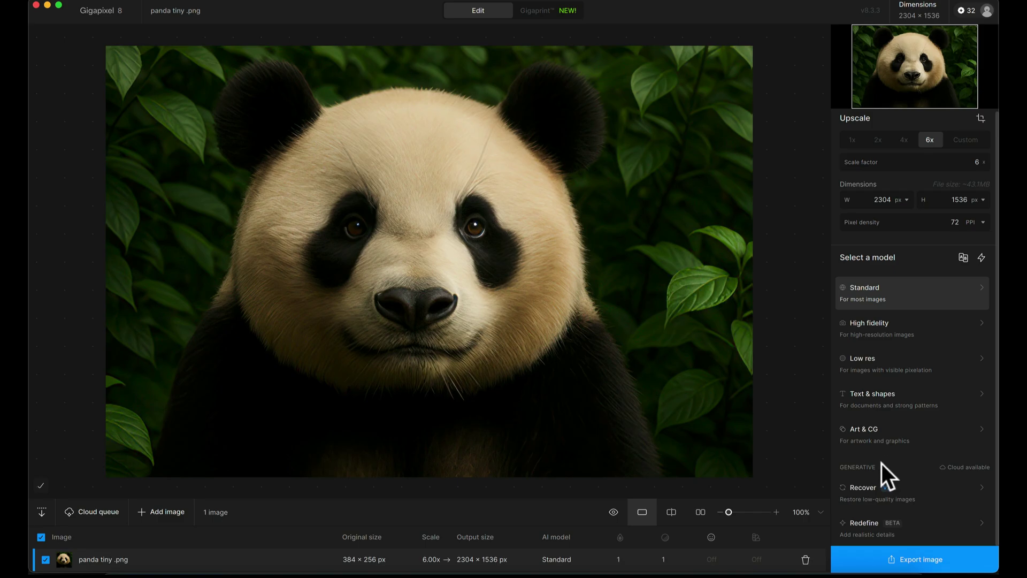
left_click(868, 525)
left_click(876, 263)
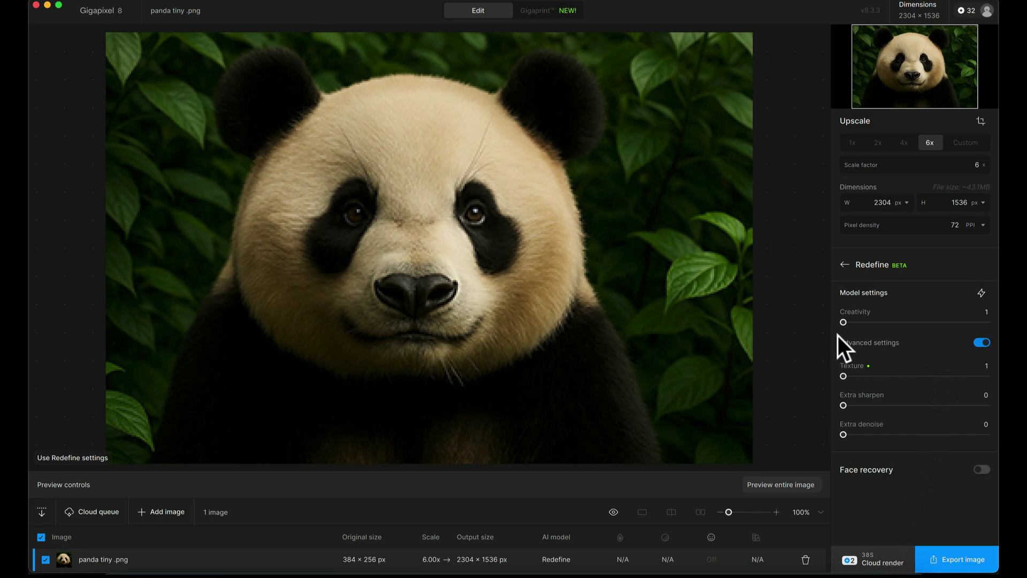
Step: Toggle Redefine's advanced settings off and back on, then raise Creativity to 3
left_click(981, 342)
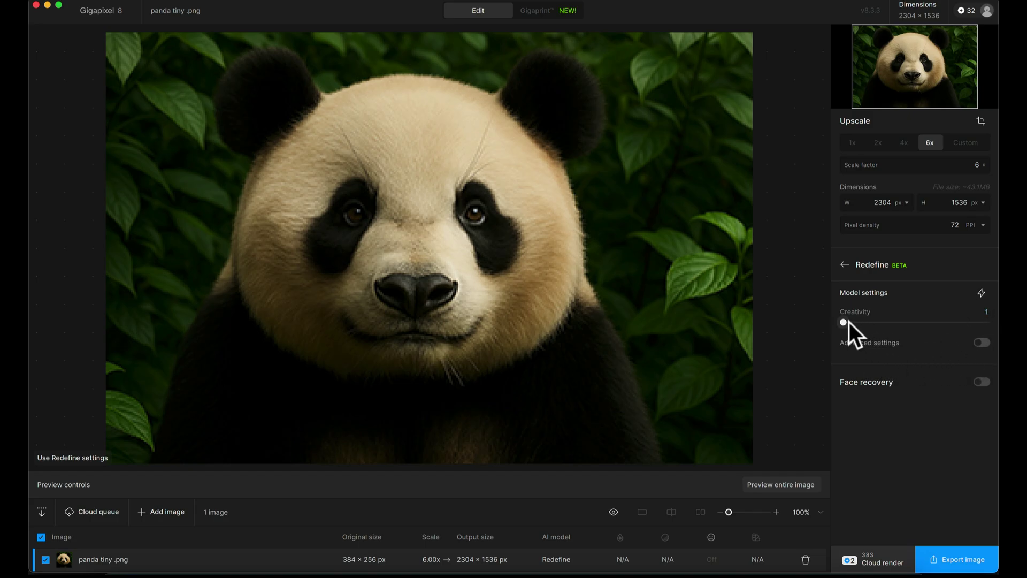
left_click(982, 344)
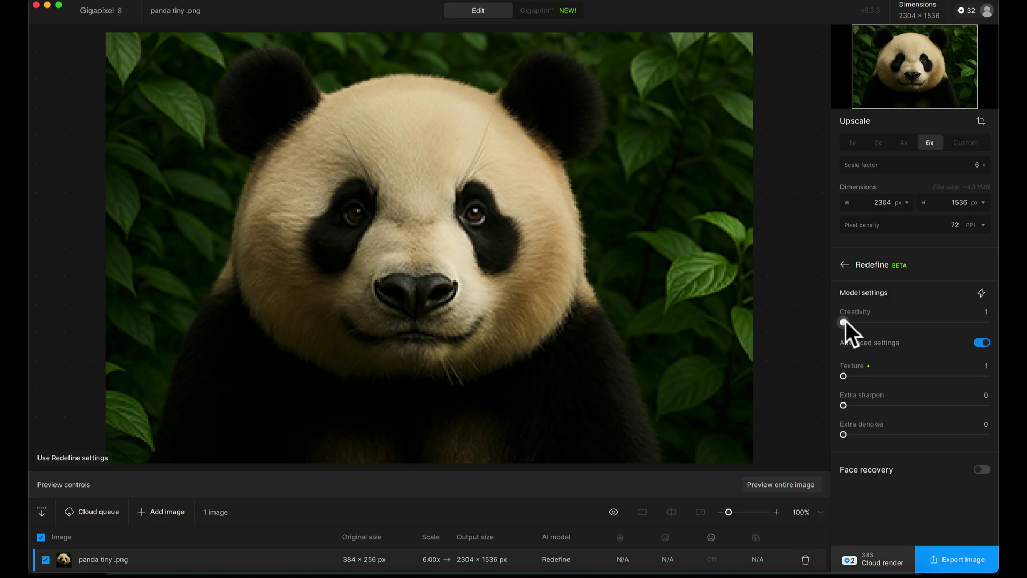
left_click(865, 320)
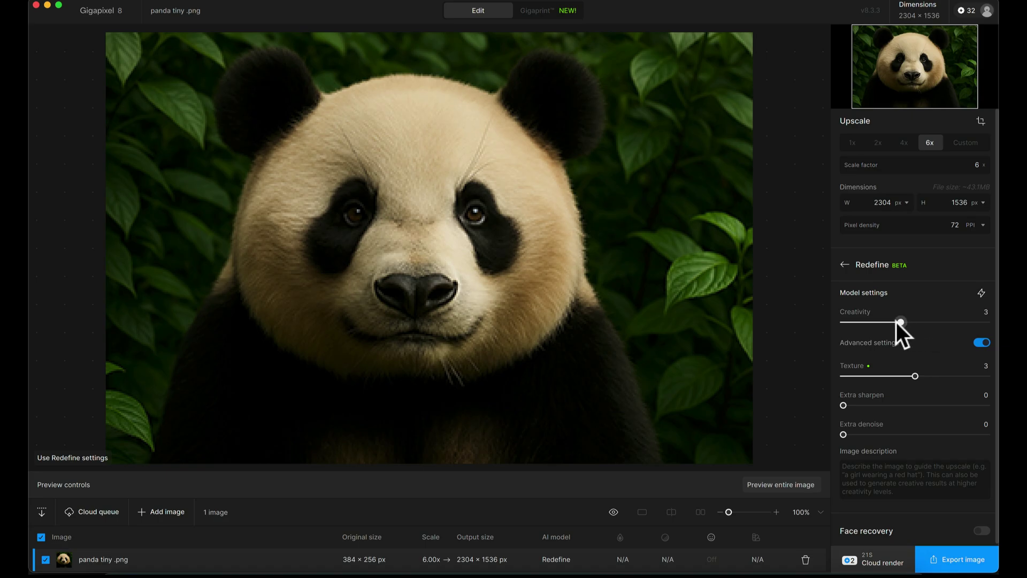
left_click_drag(899, 322, 926, 321)
left_click(864, 323)
left_click_drag(915, 377, 880, 377)
Step: Enter 'panda in front of green leaves' as the image description
left_click(895, 479)
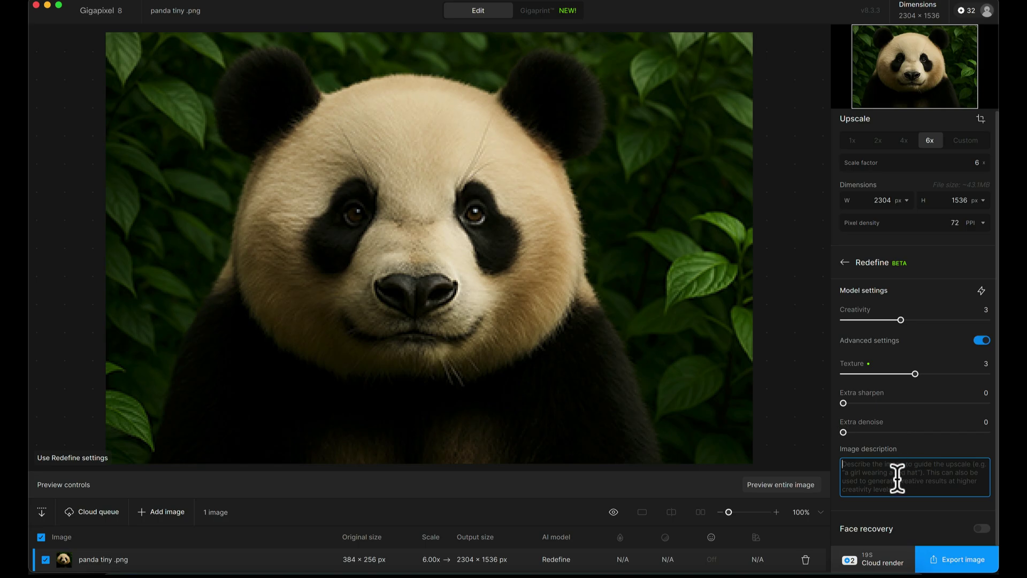
type("panda ")
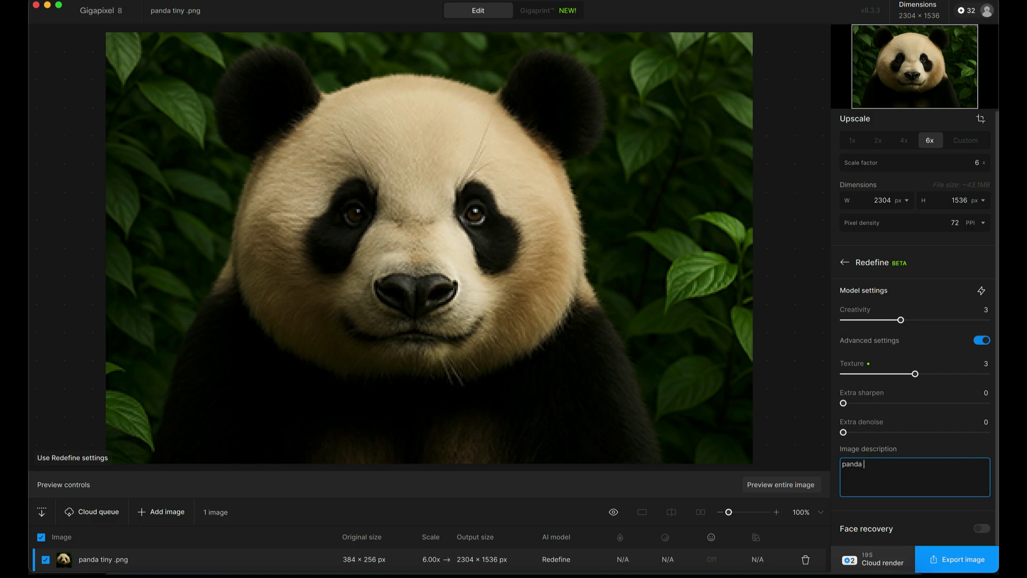
type("in front of gr")
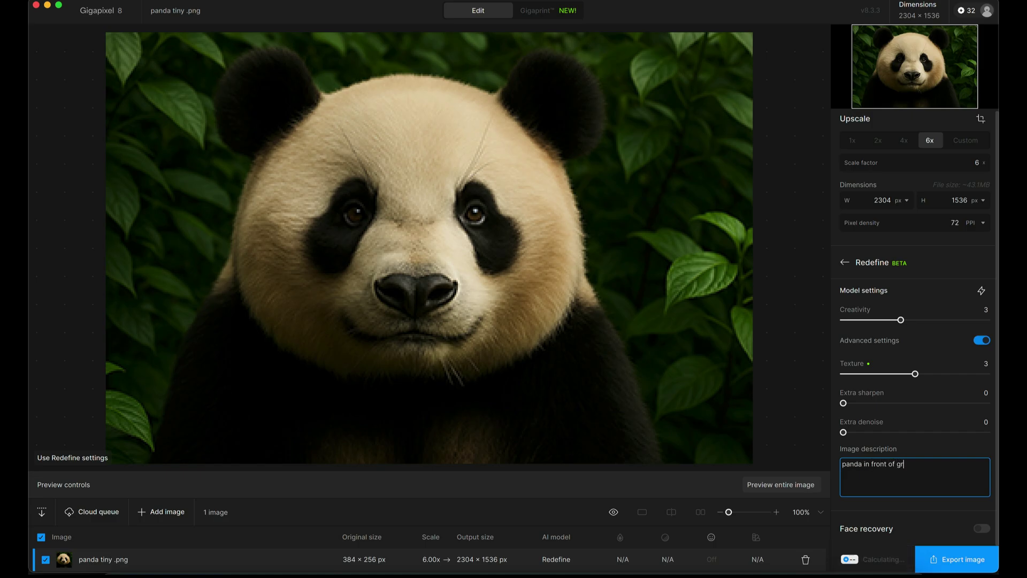
type("een leaves")
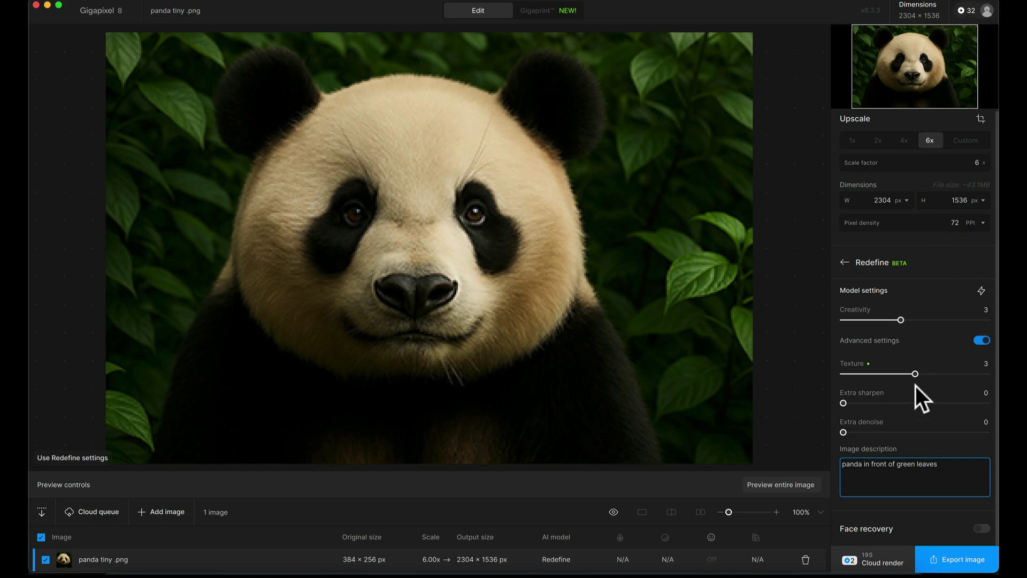
Step: Start a cloud render of the panda and confirm spending 2 credits
left_click(878, 556)
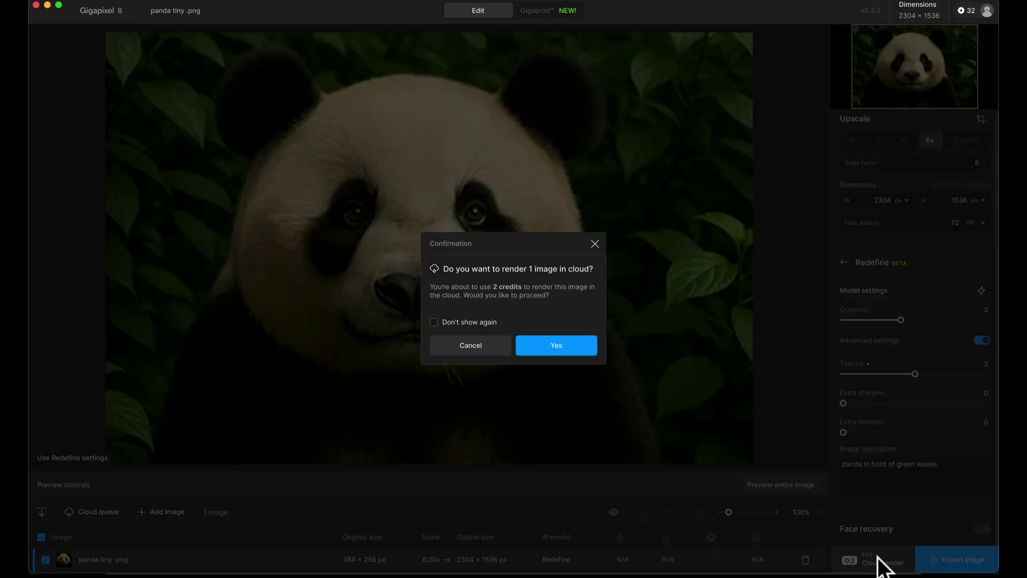
left_click(556, 346)
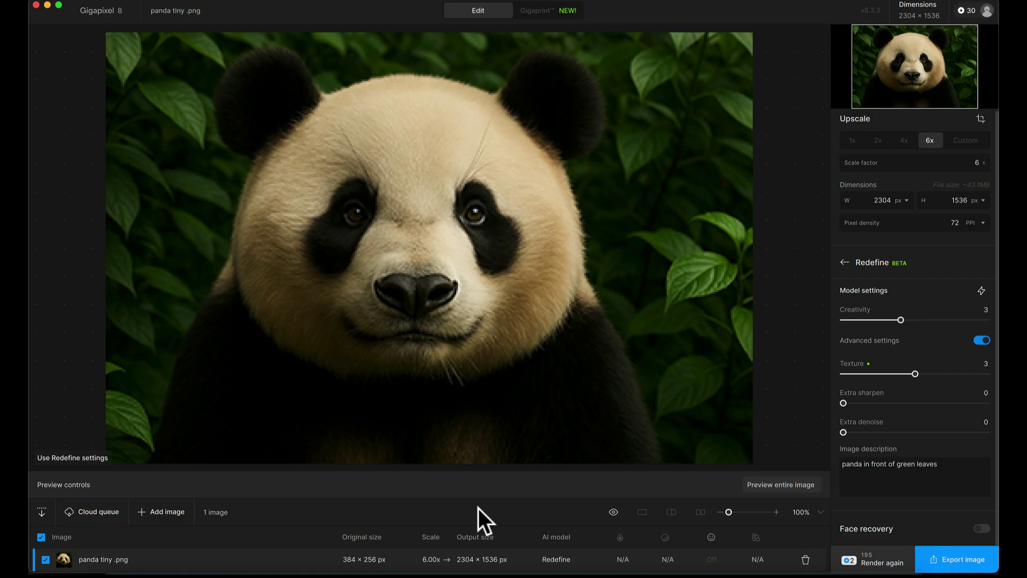
Step: From the cloud queue, locate panda tiny -4-cloud-redefine-6x.png and preview it in Quick Look
left_click(94, 512)
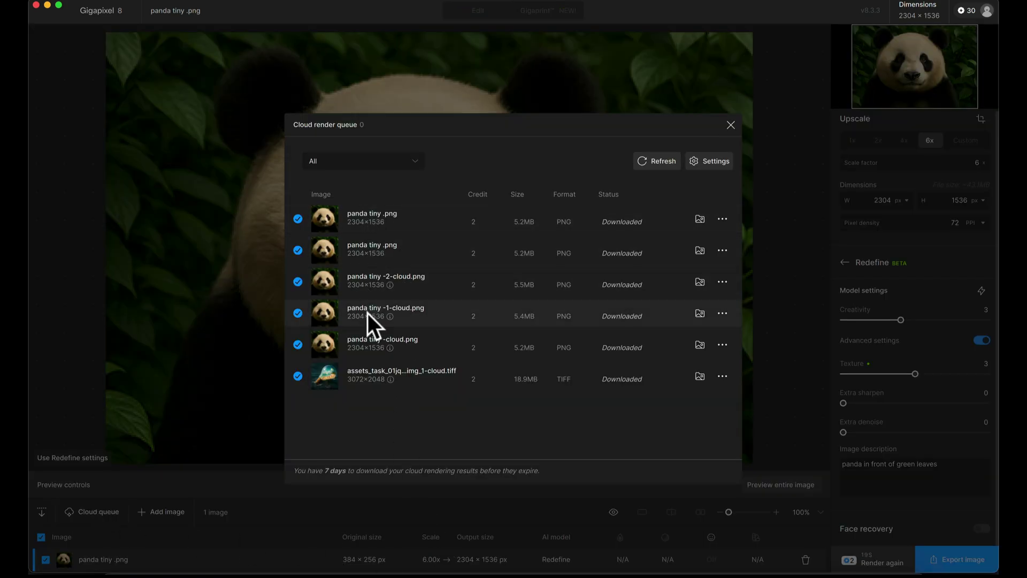
left_click(701, 221)
key("space")
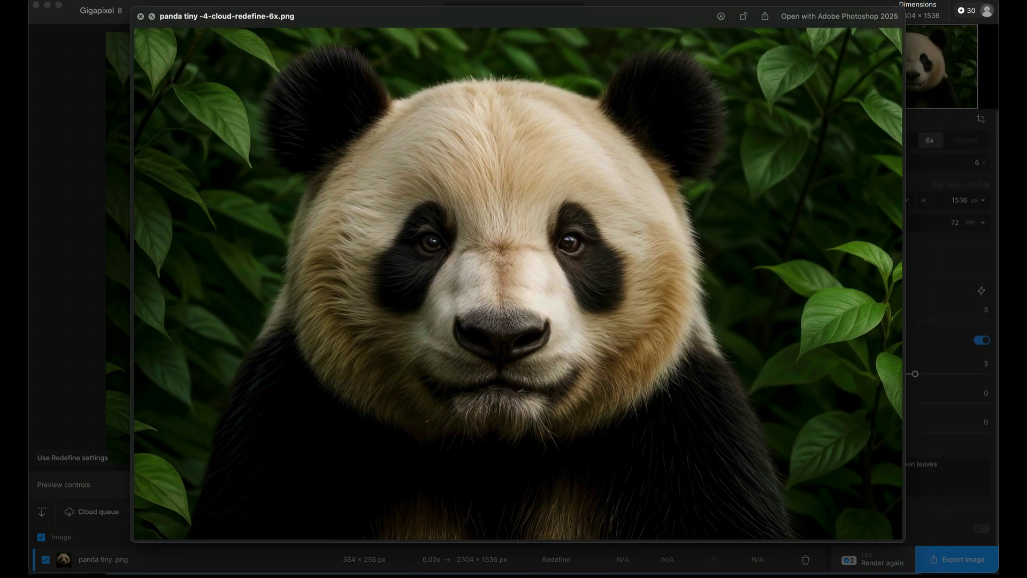